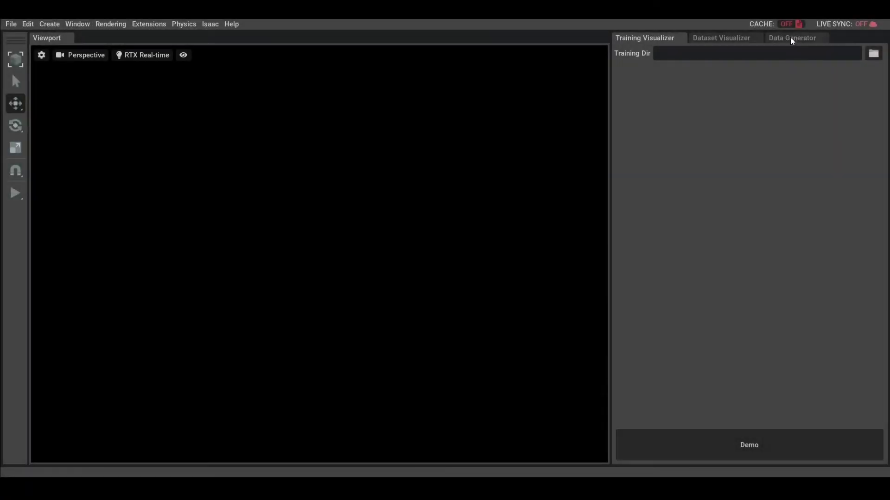
Open the Data Generator and load Clock_payload.usd from the Kitchen_set assets Clock folder as the root asset
left_click(789, 38)
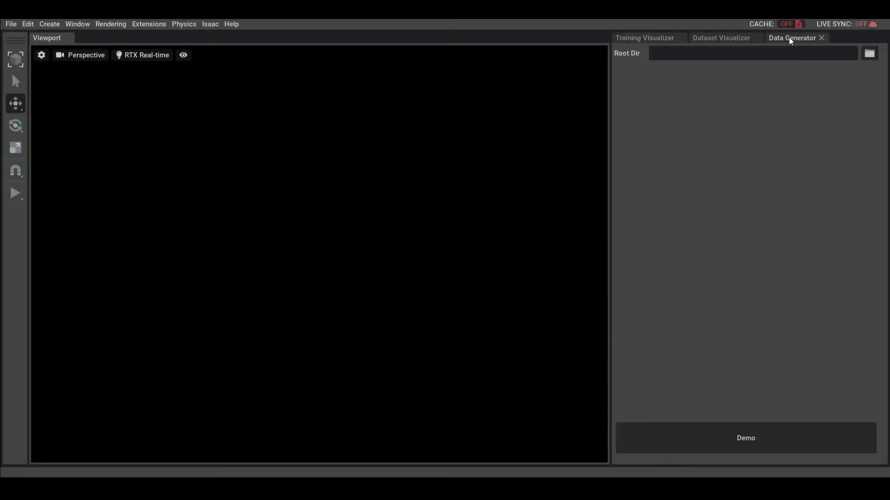
left_click(869, 54)
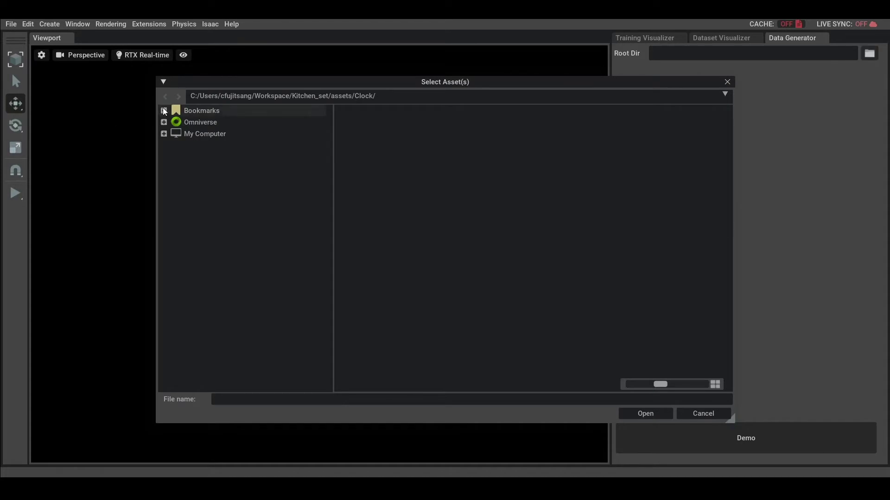
left_click(165, 109)
double_click(466, 128)
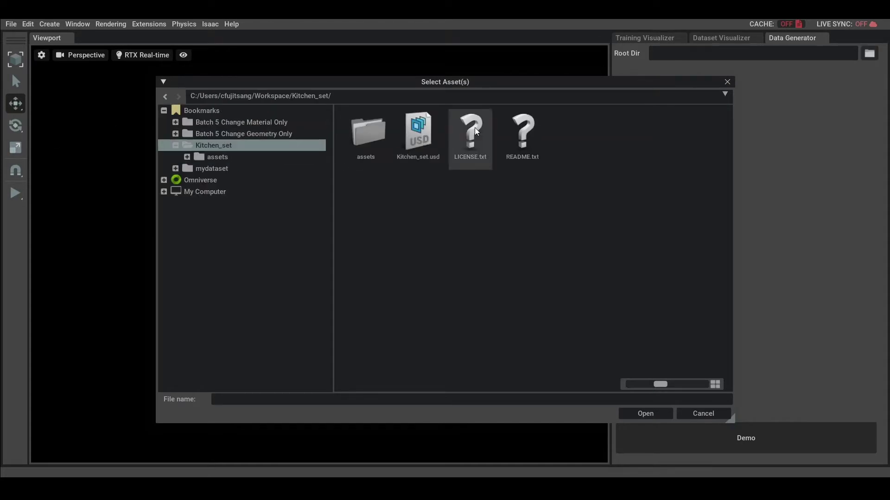
double_click(368, 135)
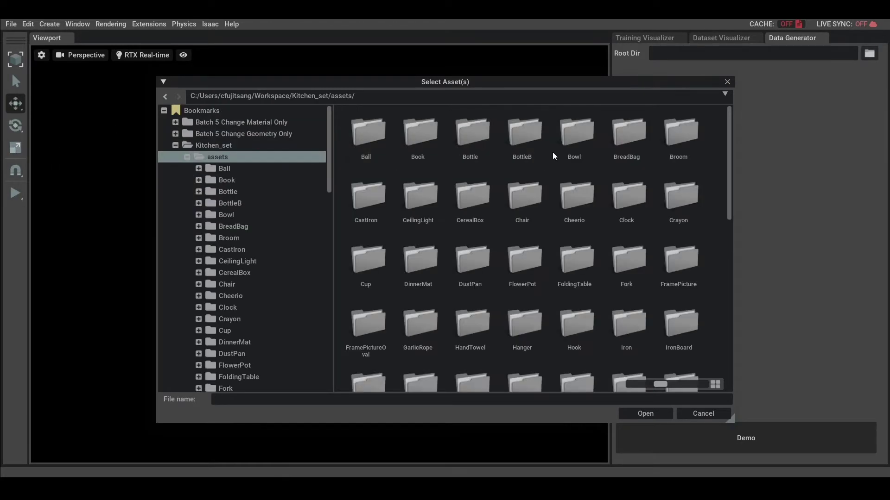
double_click(629, 195)
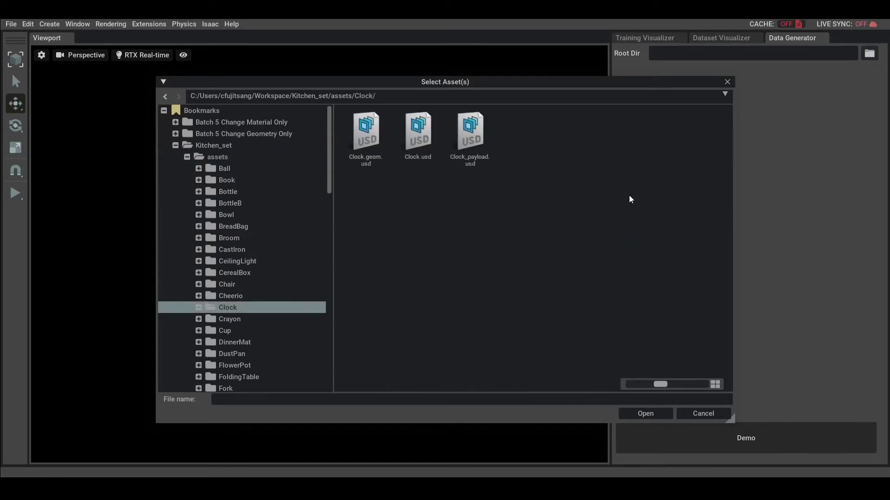
double_click(473, 137)
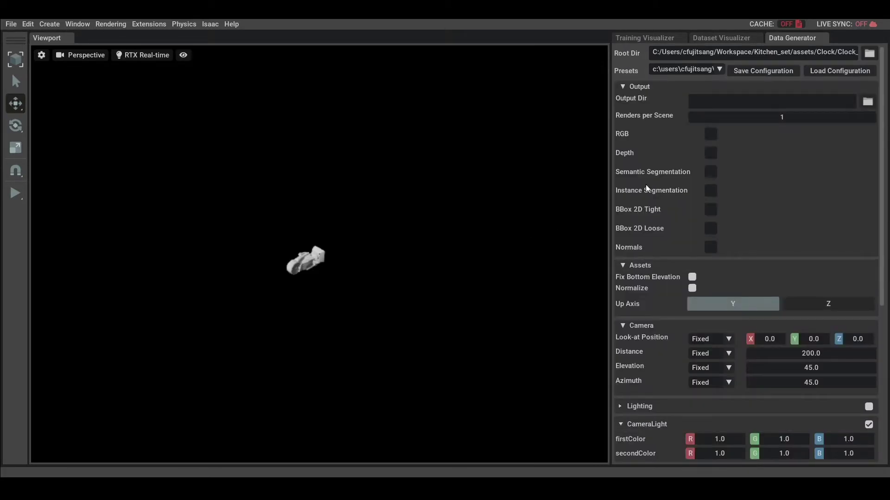
Set the output directory to the bookmarked mydataset folder
left_click(868, 102)
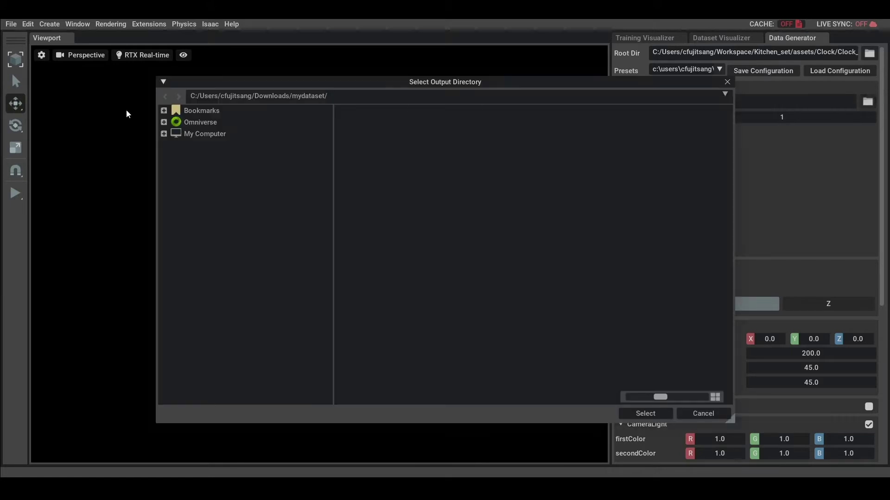
left_click(173, 111)
double_click(528, 146)
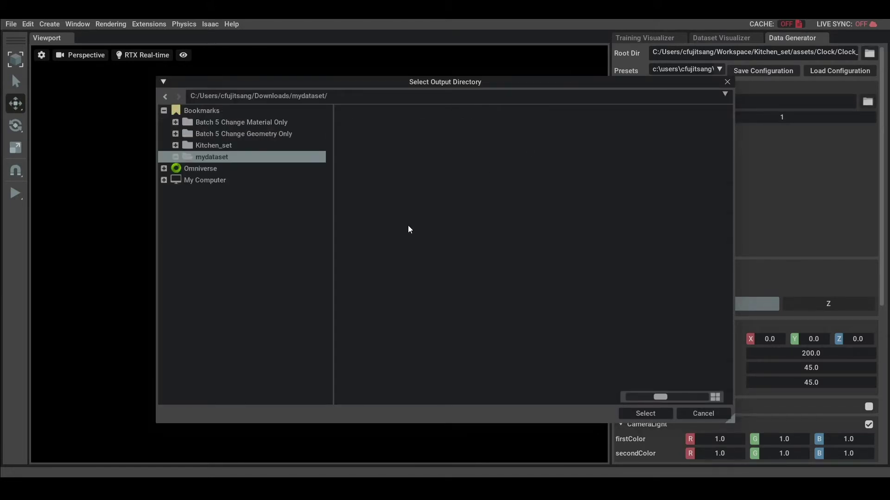
left_click(644, 414)
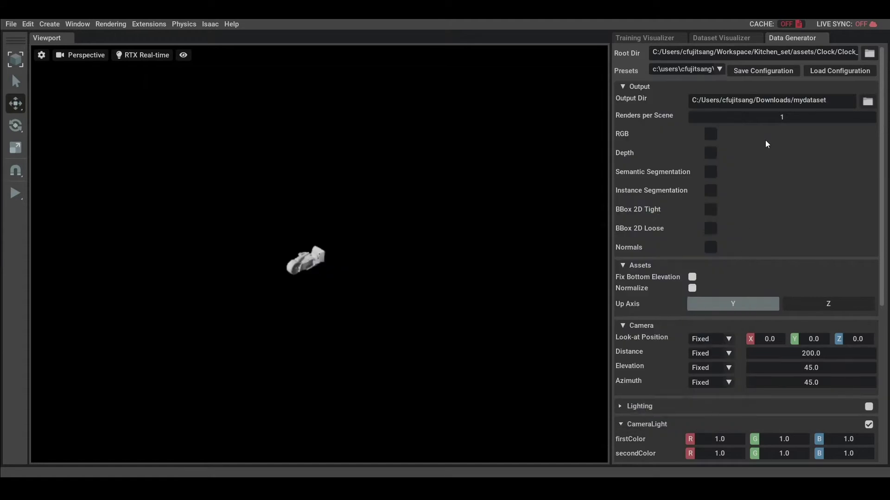
Set the renders per scene to 10 and enable the RGB and Semantic Segmentation outputs
double_click(791, 117)
type("10")
key("Return")
Enable Normalize for the assets and set their up axis to Z
scroll(649, 265, "down", 4)
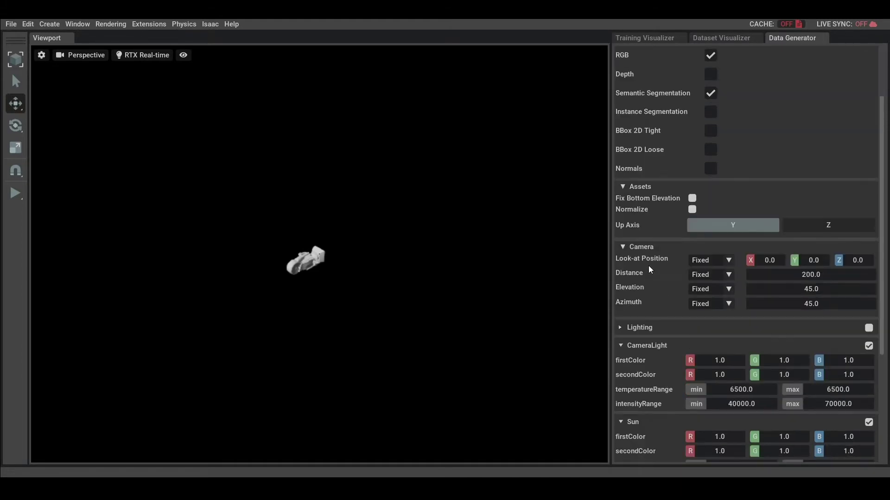
scroll(649, 267, "down", 1)
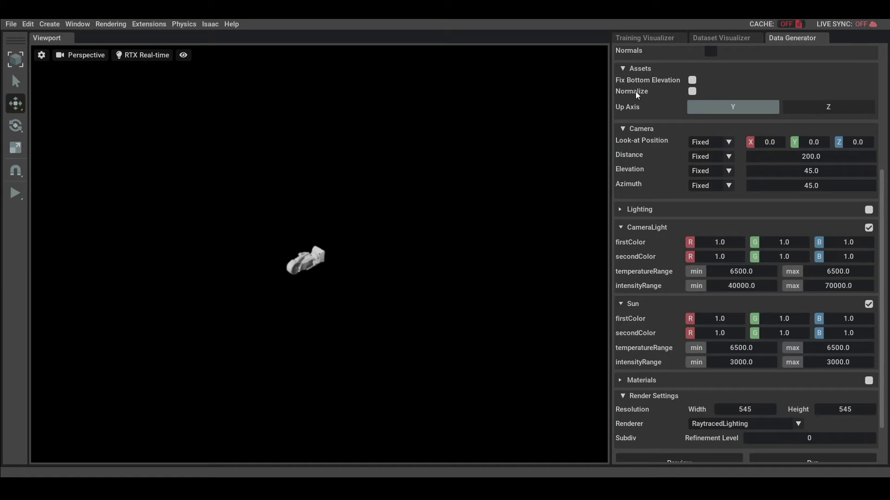
left_click(691, 93)
left_click(825, 106)
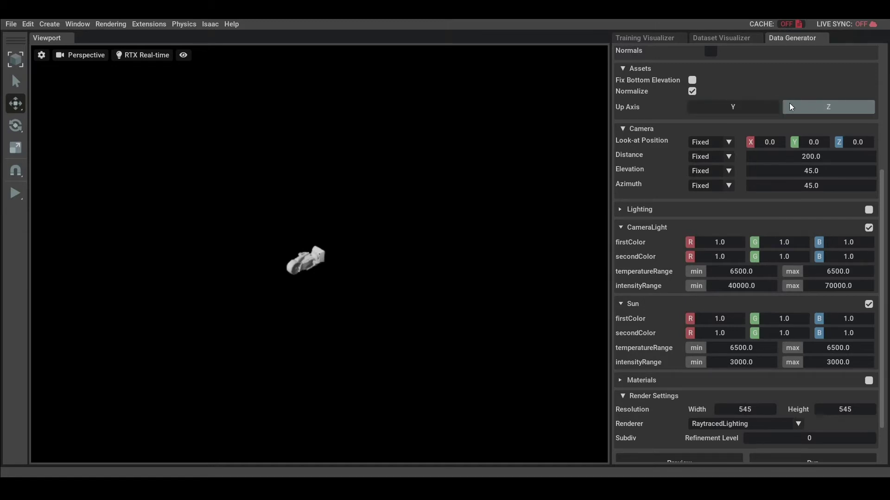
Set the camera distance to Random with a minimum of 200
scroll(677, 110, "down", 2)
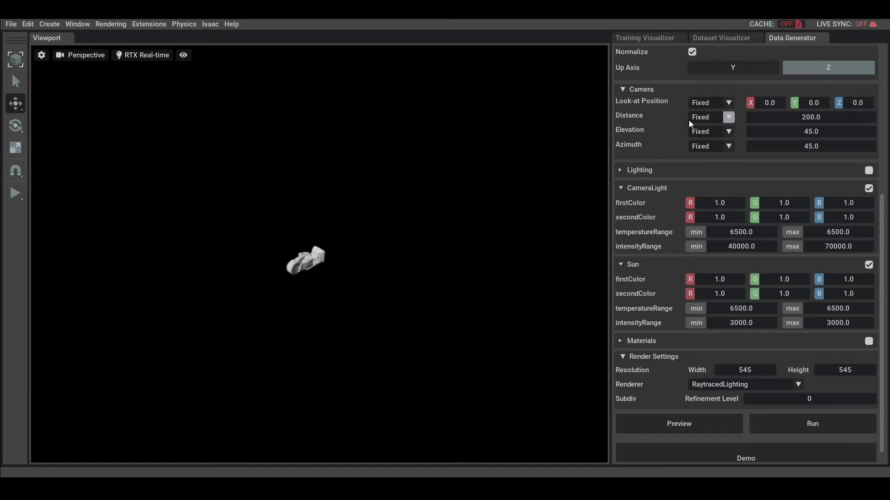
left_click(726, 117)
left_click(711, 139)
double_click(826, 116)
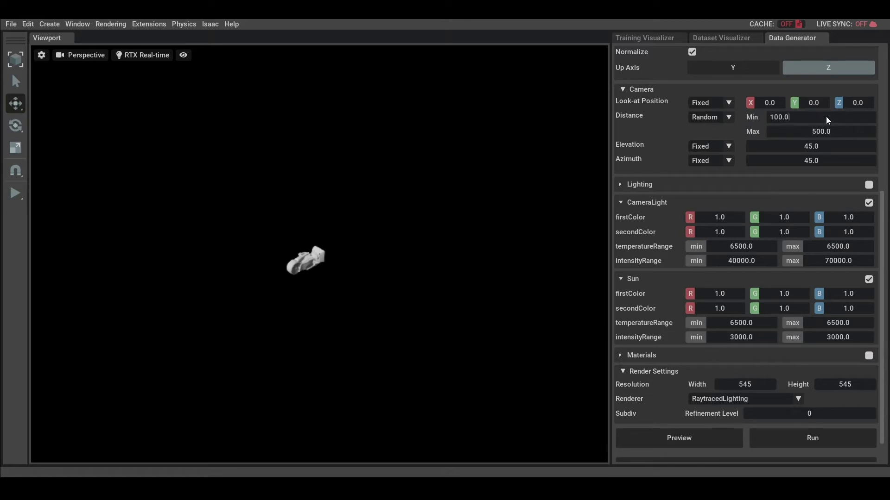
type("200")
key("Return")
Set the camera elevation to Random with a minimum of -90, and make the azimuth Random as well
left_click(728, 145)
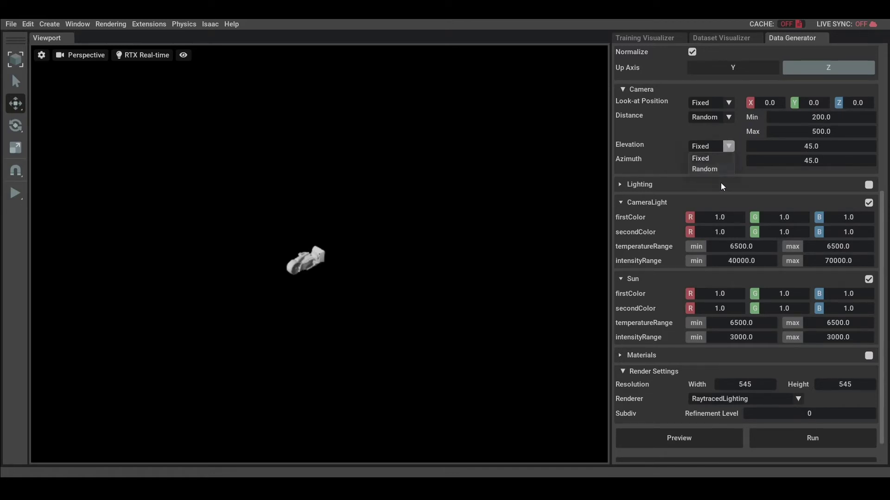
left_click(719, 167)
double_click(823, 148)
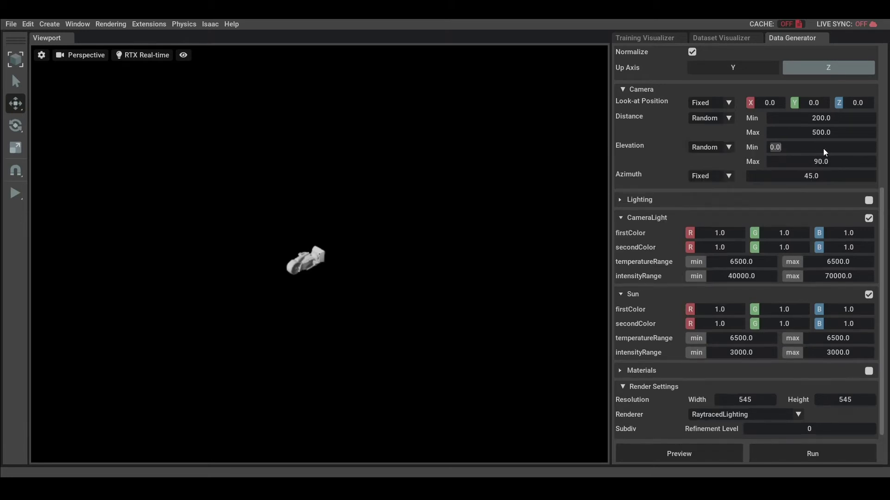
type("-90")
key("Return")
left_click(729, 173)
left_click(716, 199)
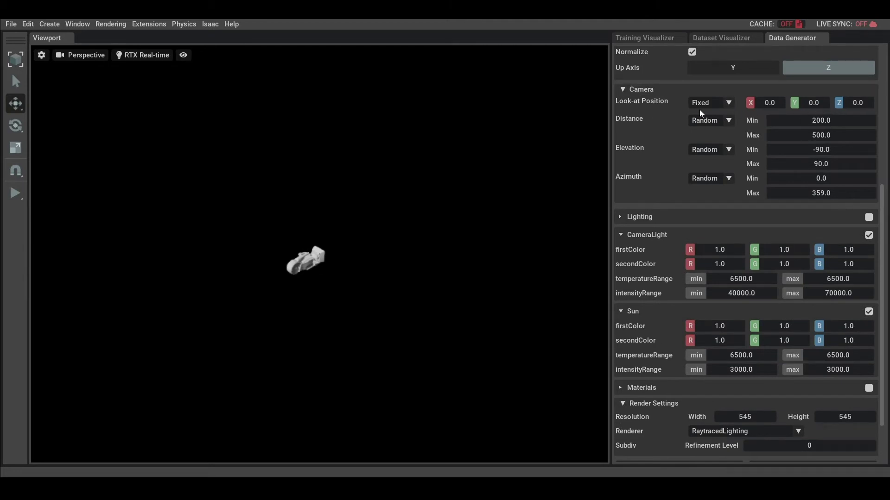
Disable the CameraLight component
scroll(756, 104, "down", 2)
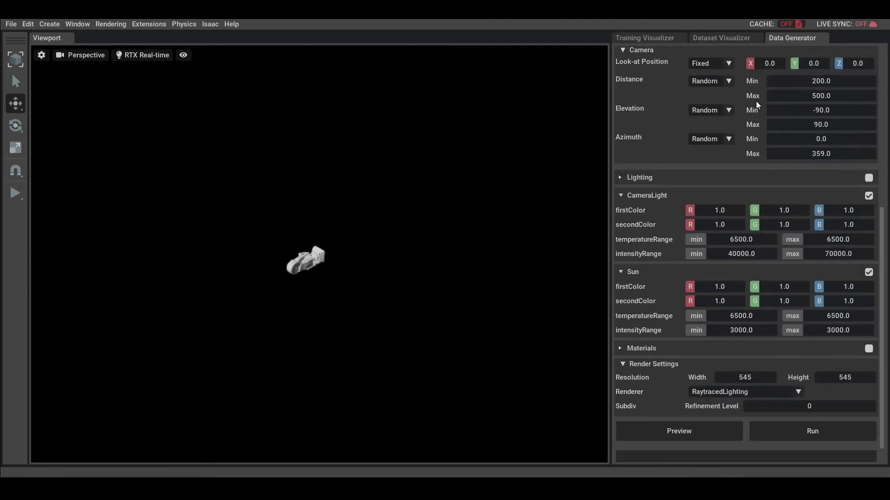
scroll(756, 101, "down", 1)
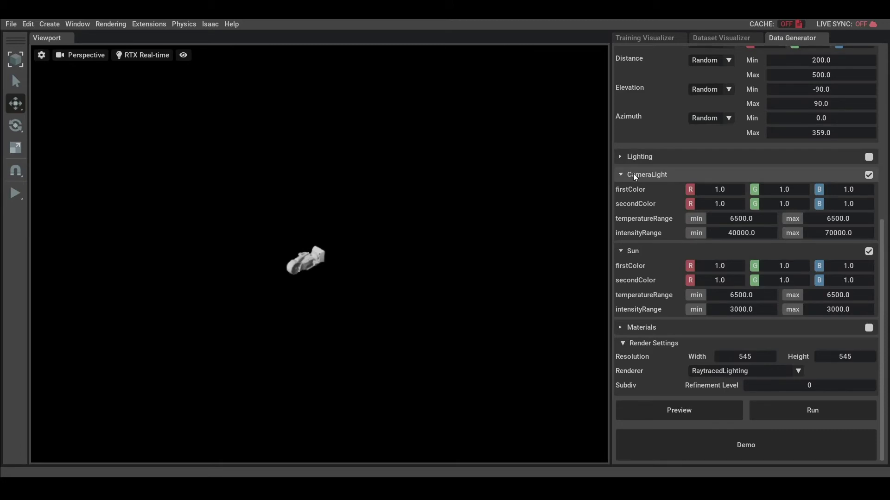
left_click(868, 176)
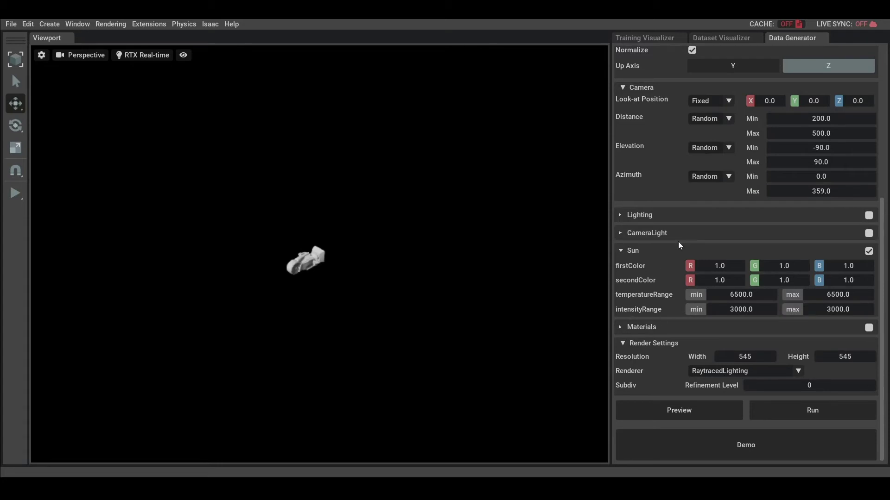
left_click(618, 329)
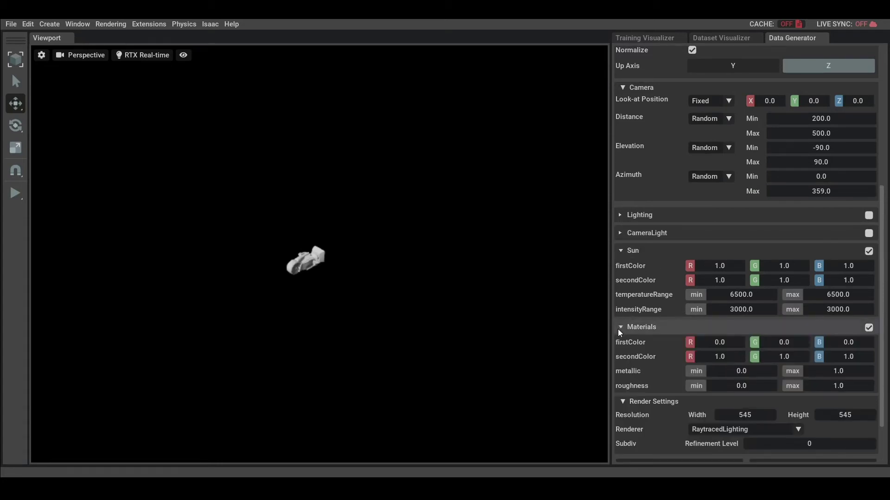
scroll(686, 266, "down", 2)
scroll(684, 266, "down", 1)
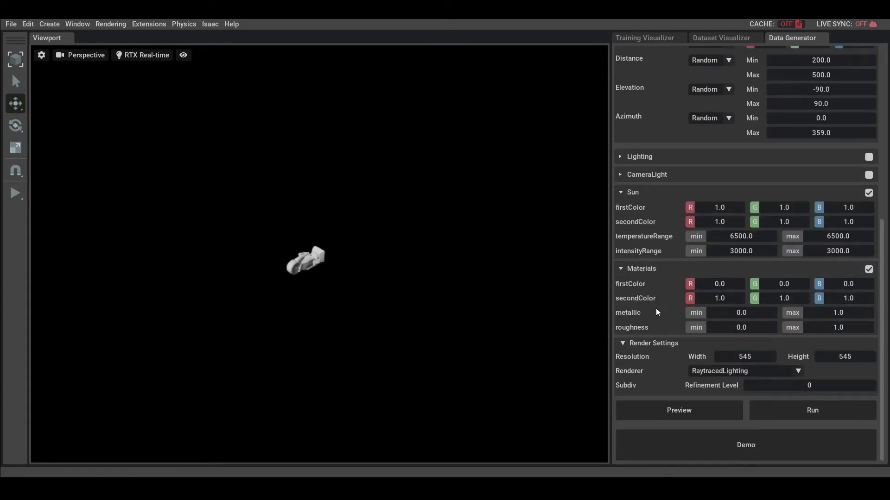
left_click(621, 272)
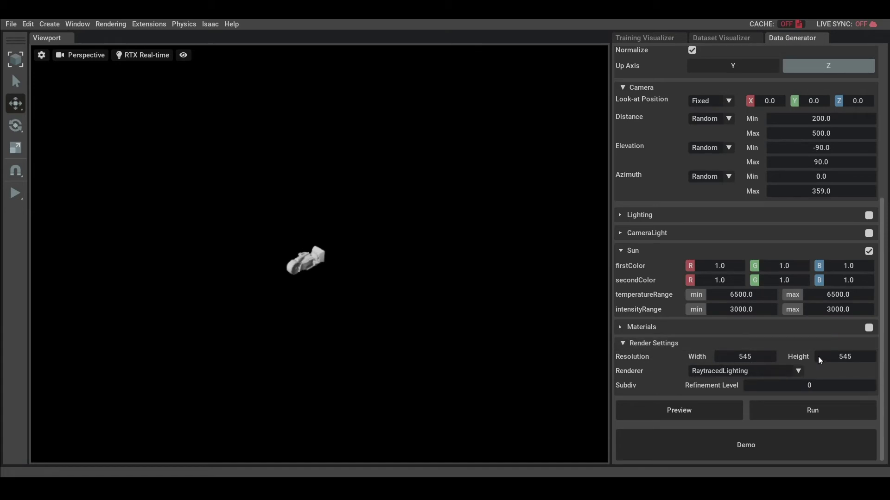
left_click(798, 373)
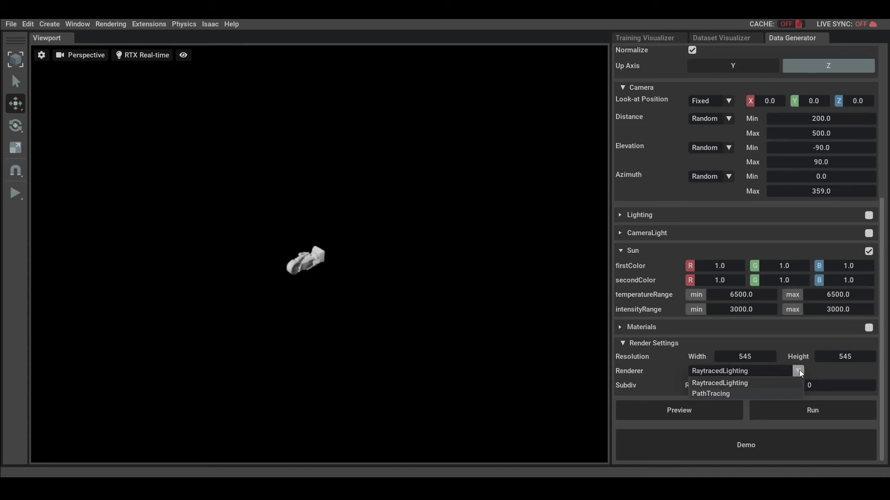
left_click(802, 372)
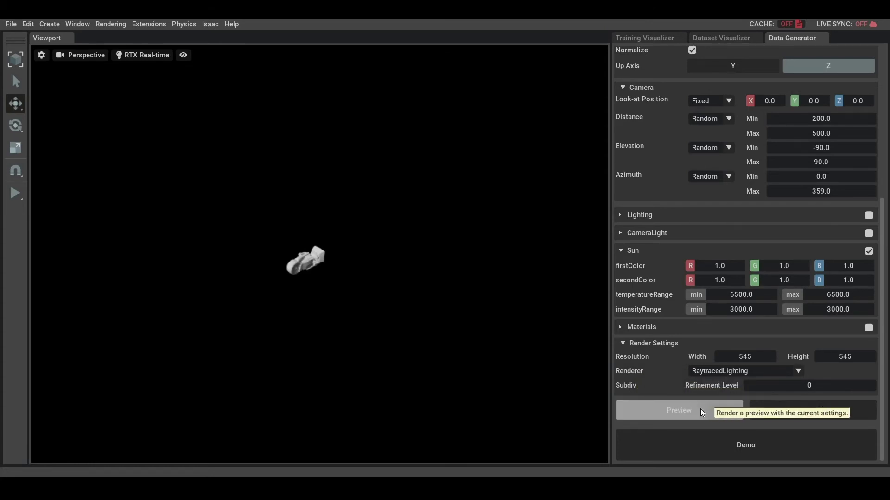
Set the subdivision refinement level to 2, rendering previews of the clock before and after the change
left_click(688, 412)
scroll(738, 200, "down", 8)
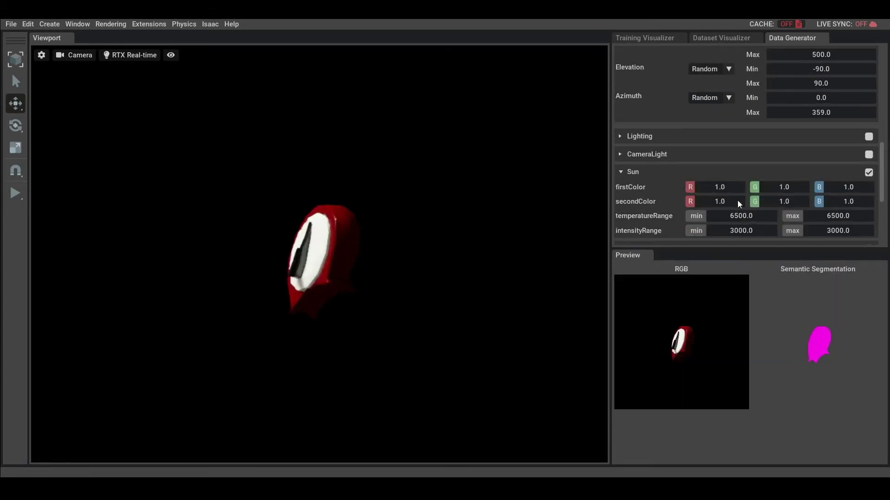
double_click(819, 164)
type("2")
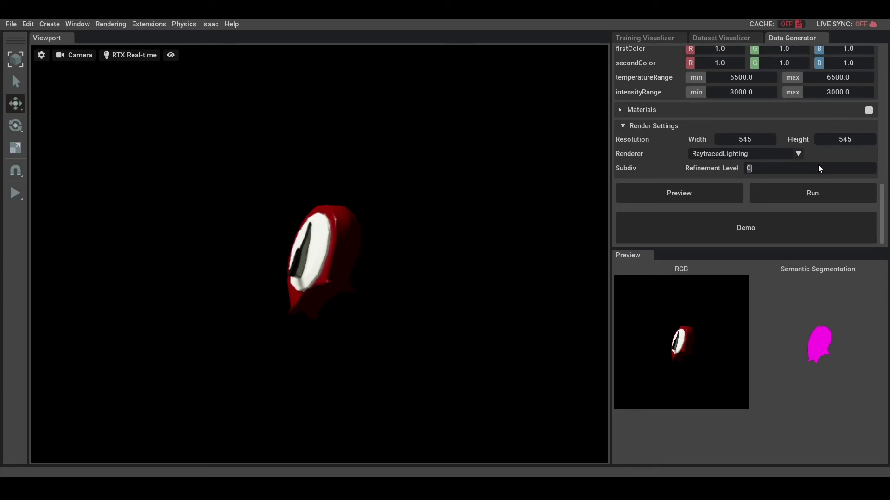
left_click(690, 196)
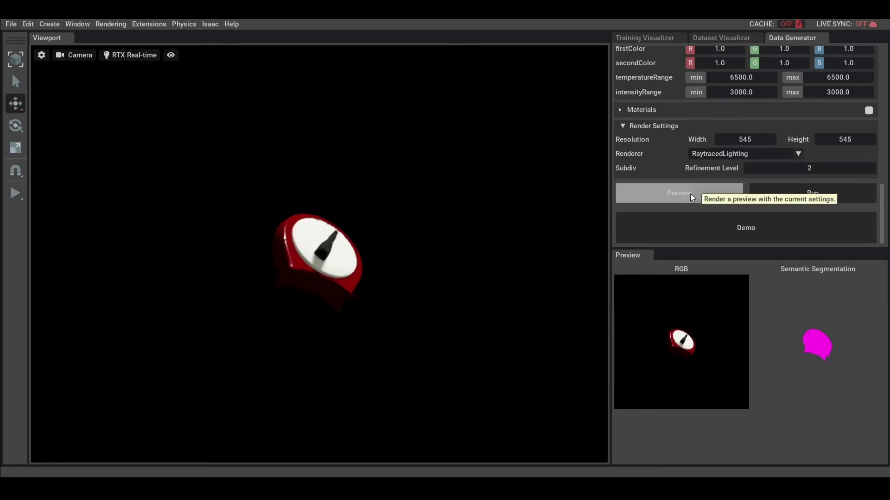
left_click(697, 189)
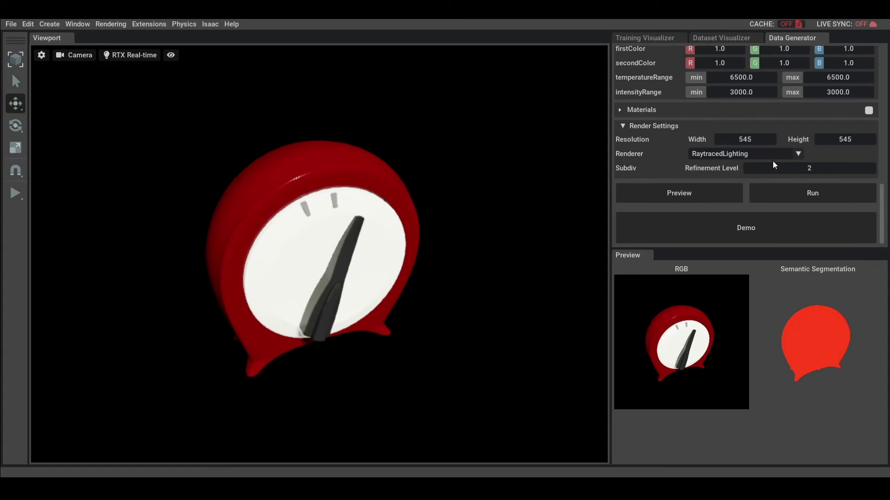
Enable the Depth output and render a preview that includes it
scroll(773, 157, "up", 10)
left_click(710, 156)
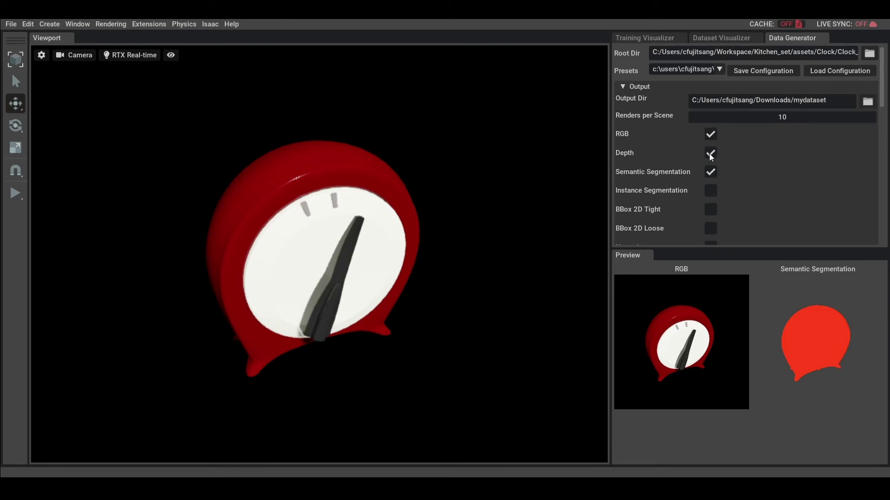
scroll(750, 154, "down", 10)
left_click(697, 193)
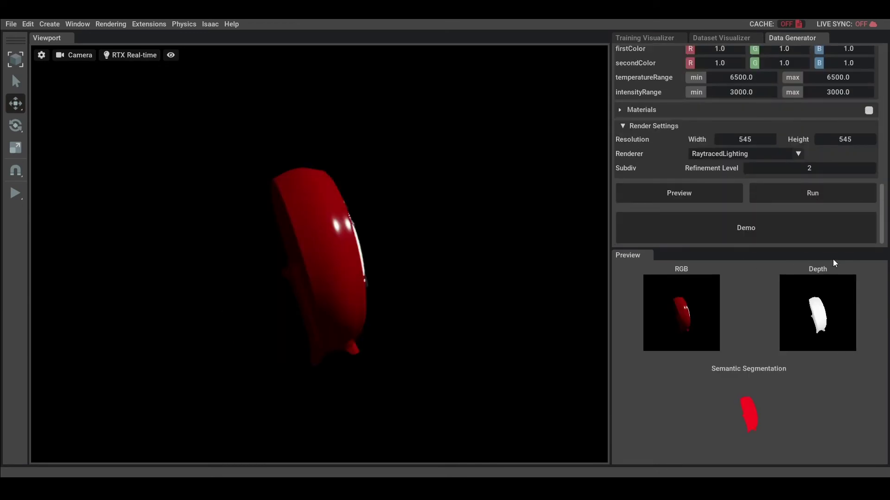
Render a few more randomized previews and run the dataset generation with the current settings
left_click(688, 188)
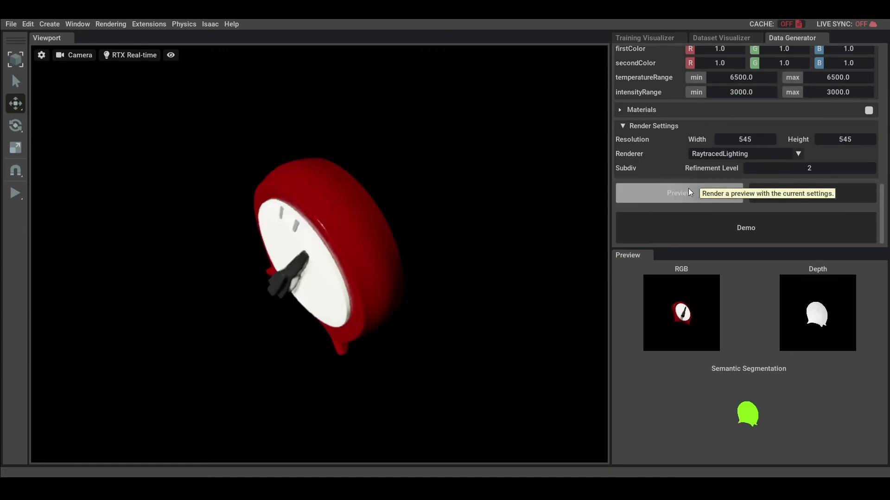
left_click(688, 189)
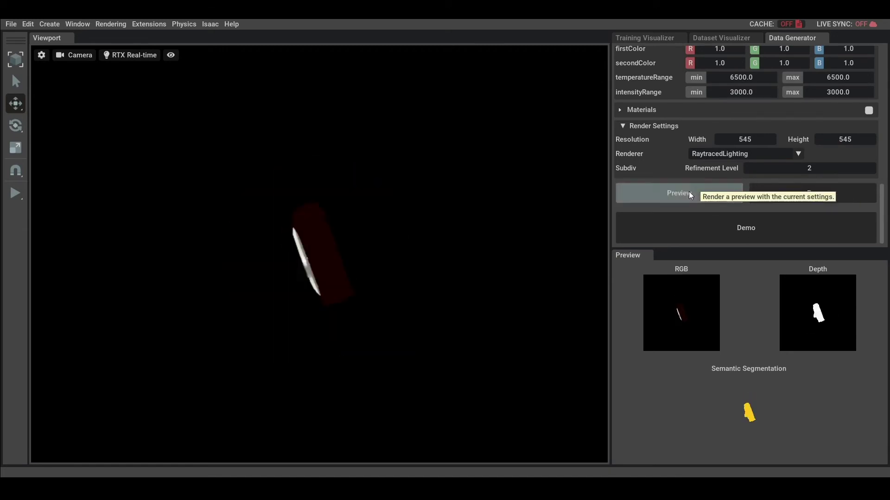
left_click(688, 191)
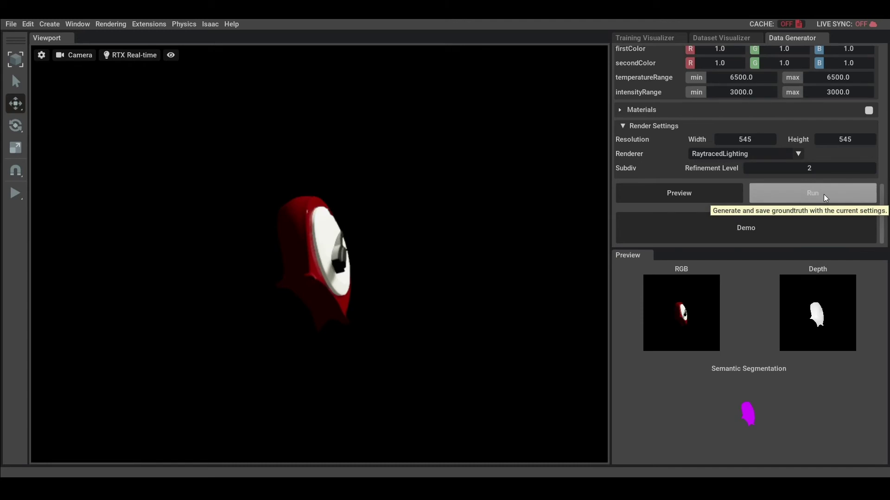
left_click(823, 193)
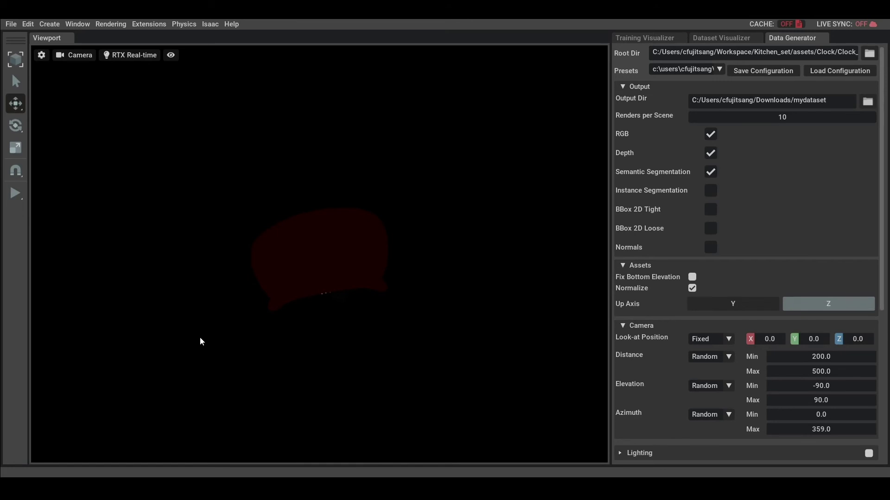
Switch to File Explorer and examine the depth, metadata, RGB and semantic files generated in the mydataset folder, then return to the Data Generator
key("alt+Tab")
scroll(285, 285, "up", 7)
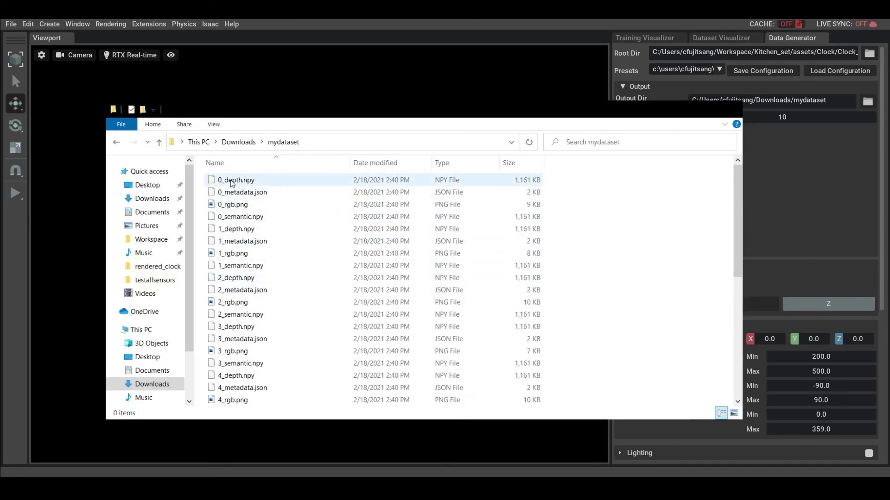
left_click(231, 182)
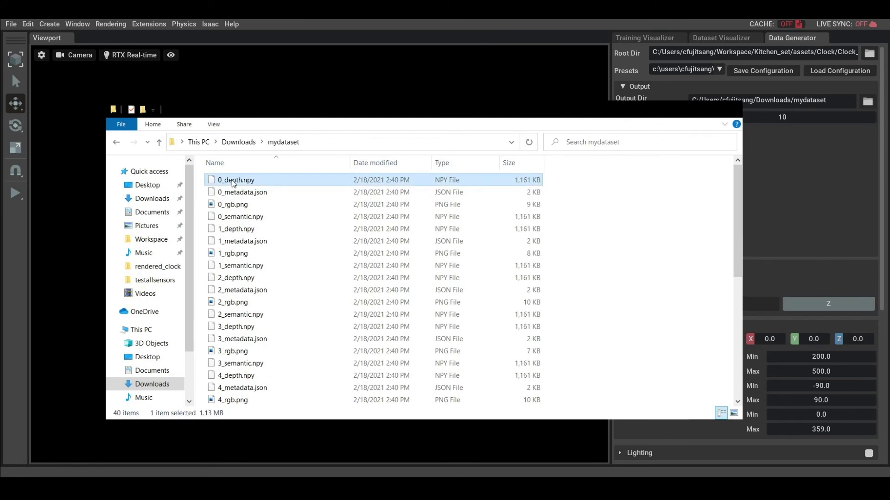
left_click(257, 193)
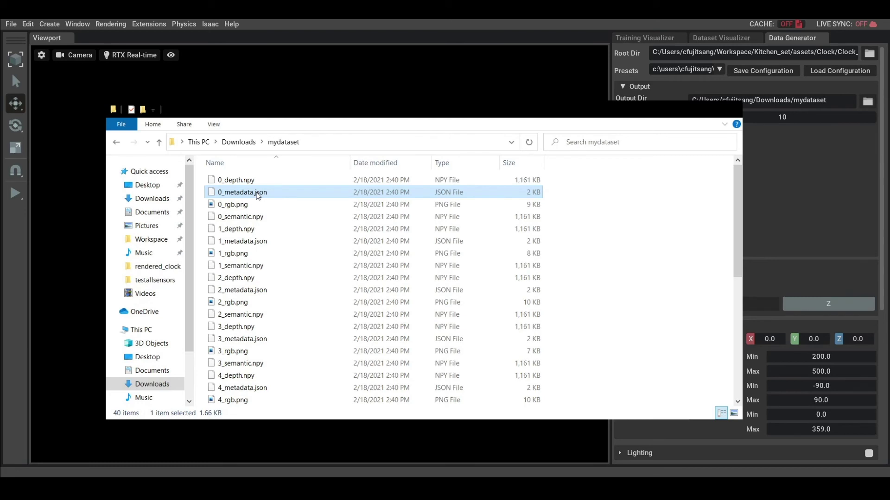
left_click(230, 205)
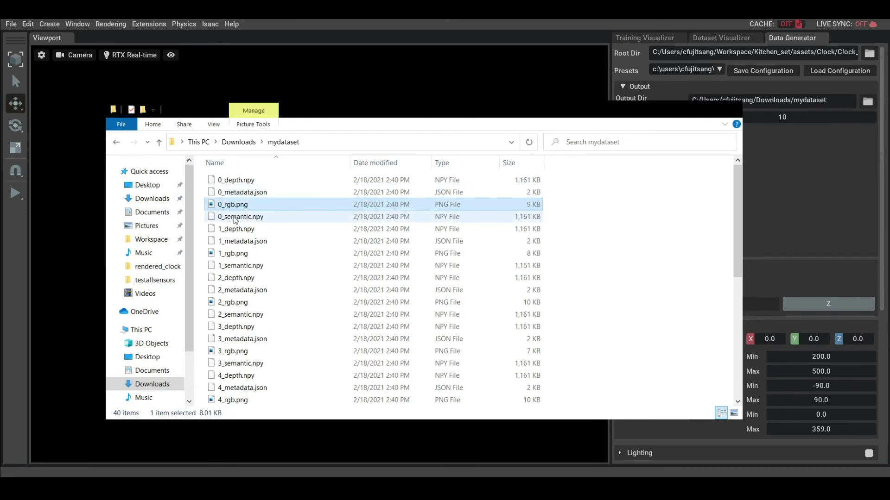
left_click(235, 218)
scroll(281, 221, "down", 3)
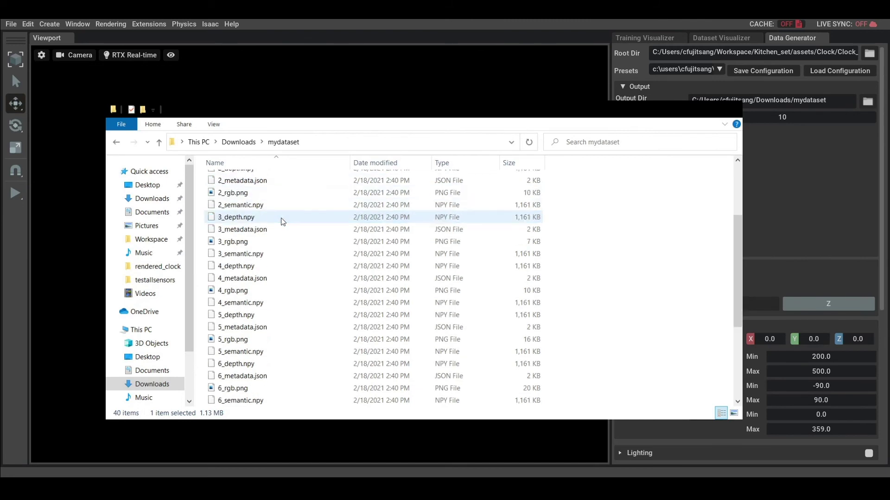
scroll(282, 221, "down", 4)
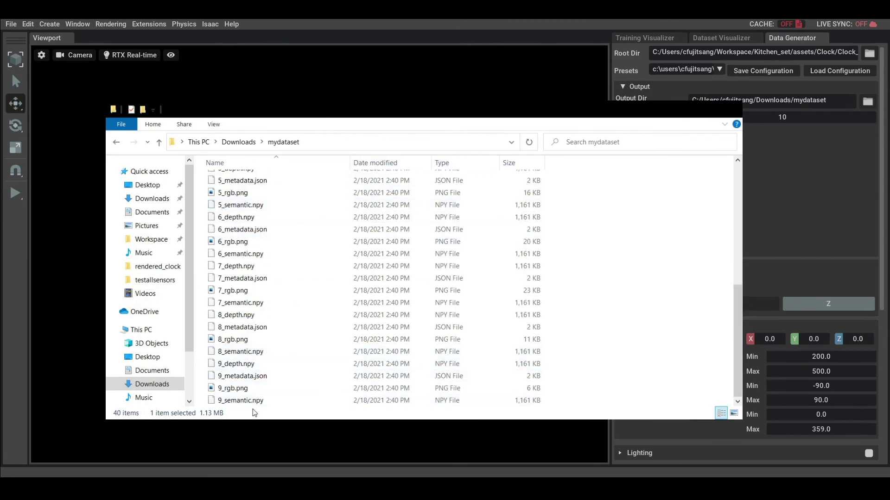
scroll(337, 342, "up", 7)
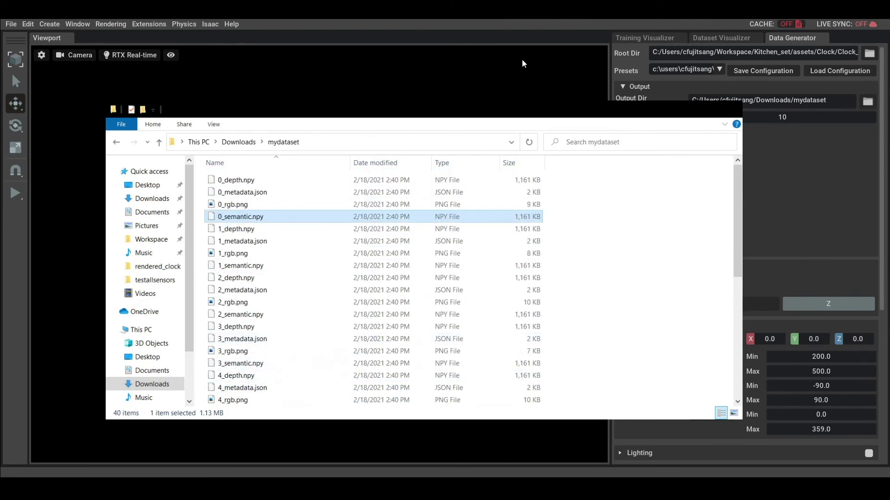
left_click(490, 34)
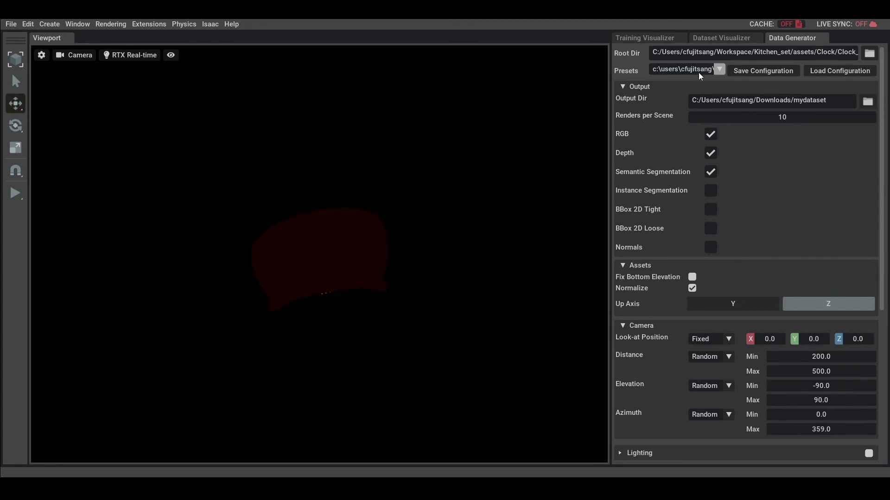
Save the generator configuration as myconfig in usda format in the bookmarked mydataset folder
left_click(765, 73)
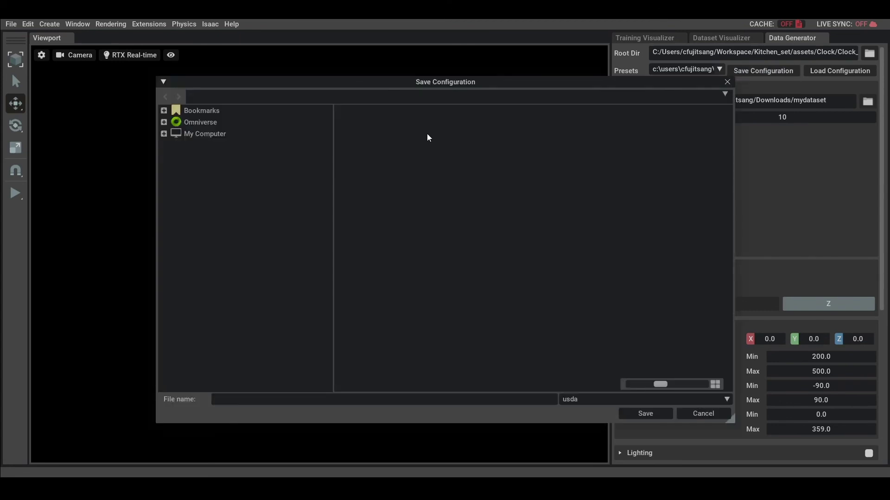
left_click(165, 111)
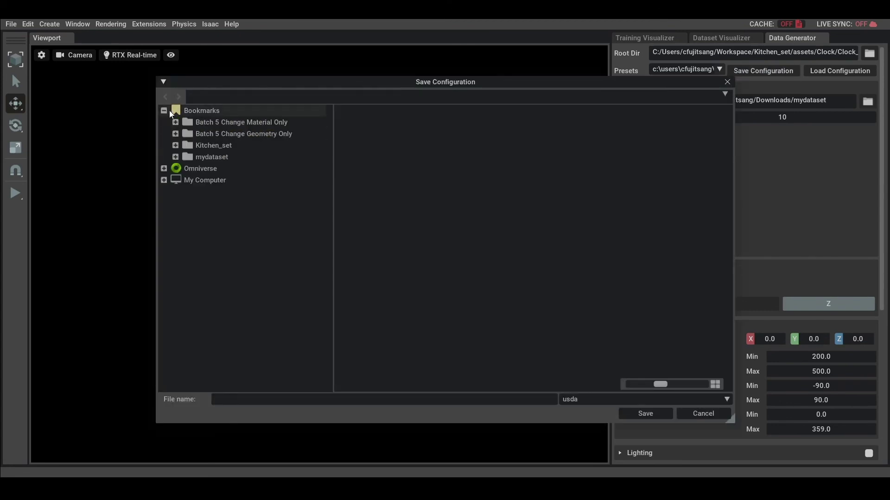
left_click(191, 156)
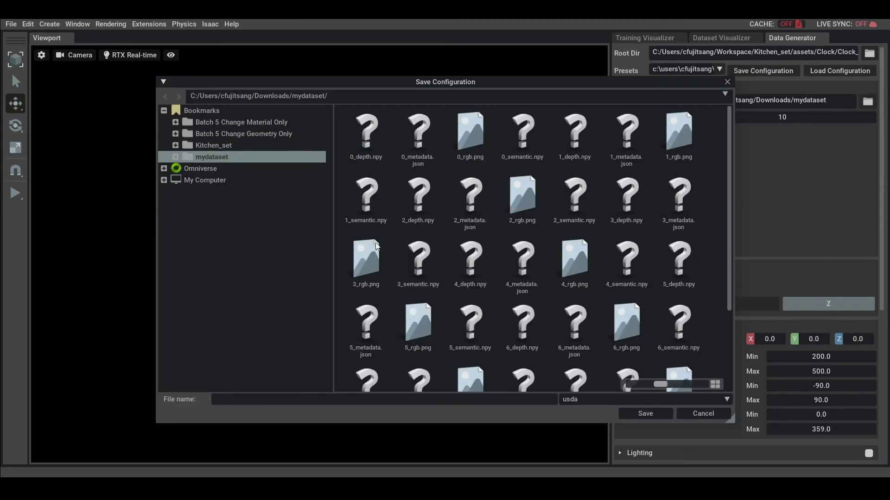
left_click(421, 401)
type("myconfig")
left_click(646, 413)
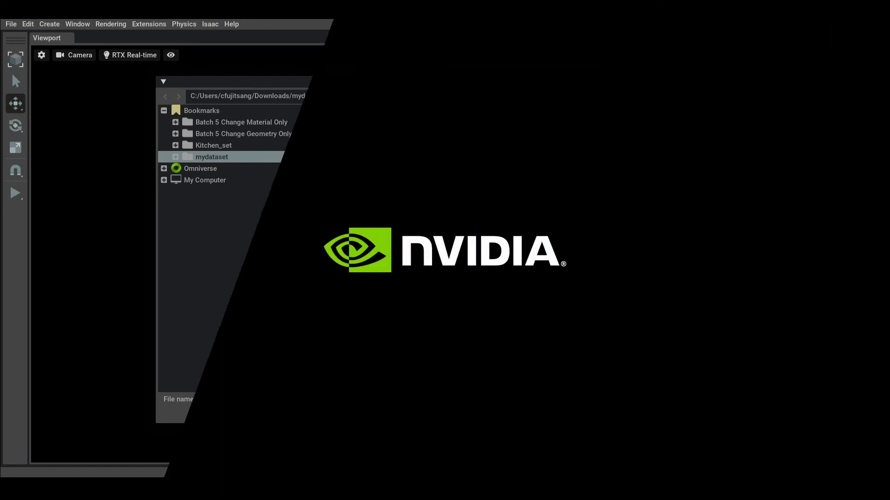